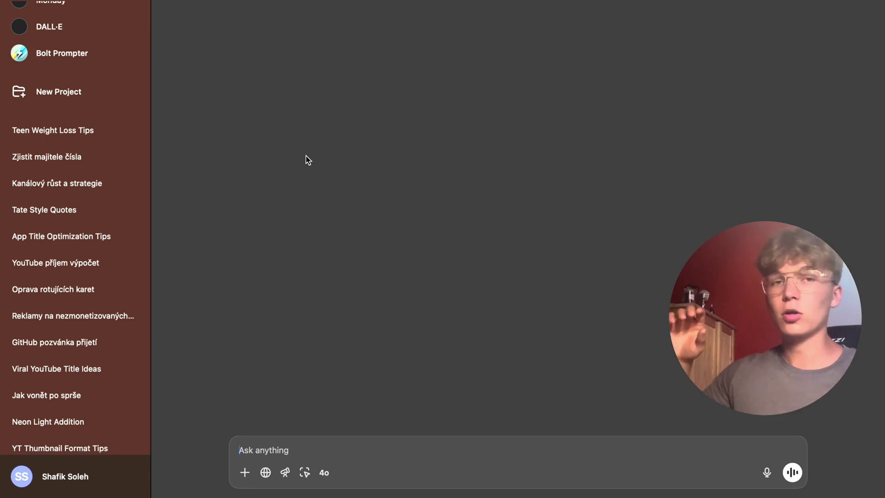
Cycle through the Perplexity and Claude spaces, then return to ChatGPT
{"action": "key", "text": "ctrl+Right"}
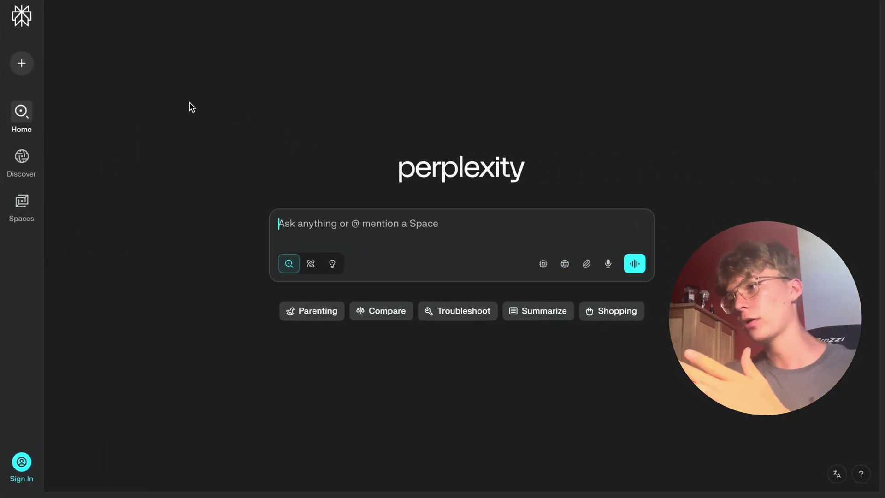
{"action": "key", "text": "ctrl+Right"}
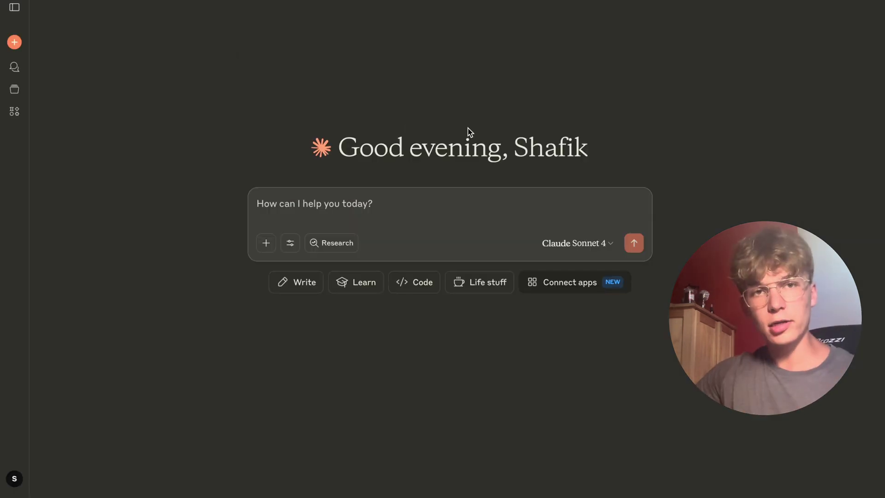
{"action": "key", "text": "ctrl+Left"}
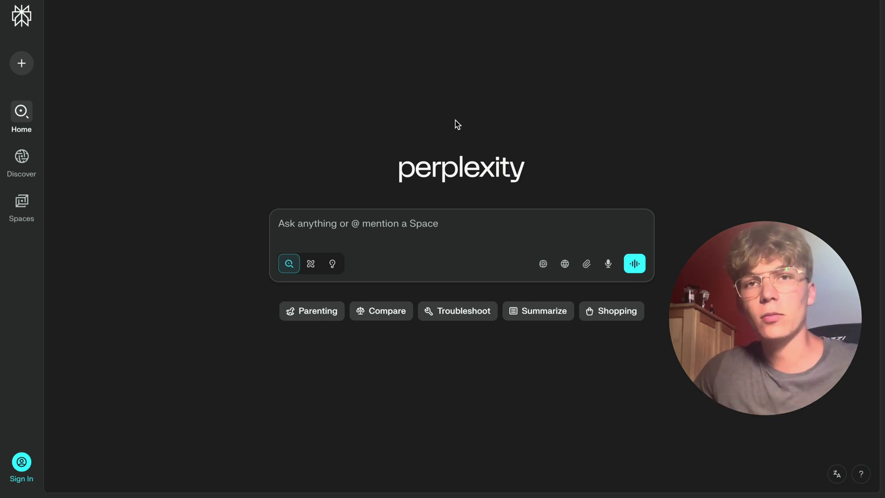
{"action": "key", "text": "ctrl+Left"}
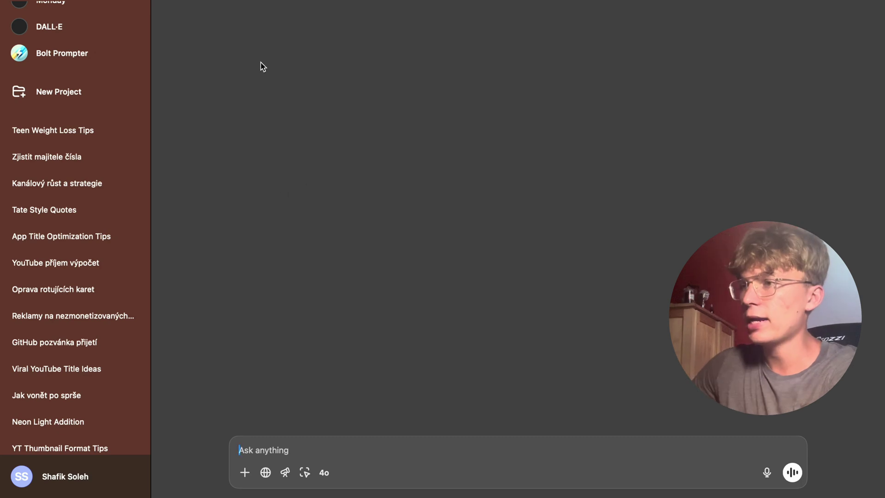
Check ChatGPT's model list without changing models, then move the Notes window higher
{"action": "left_click", "coordinate": [120, 0]}
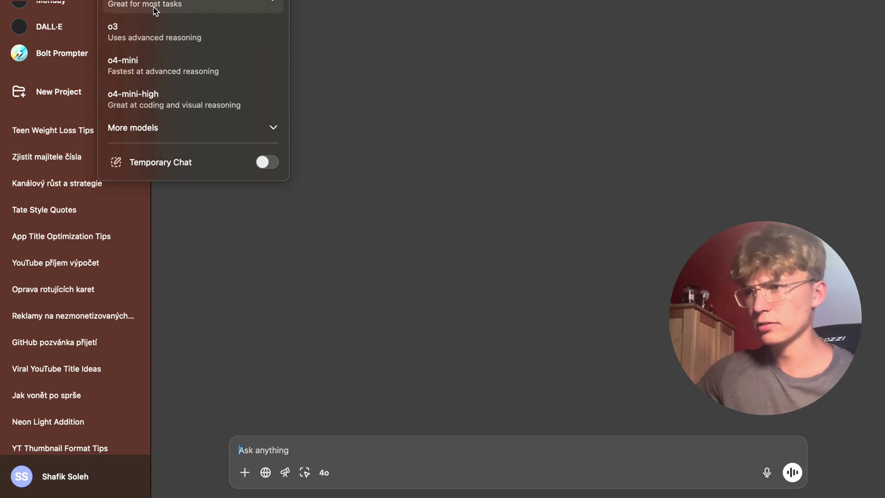
{"action": "left_click", "coordinate": [419, 38]}
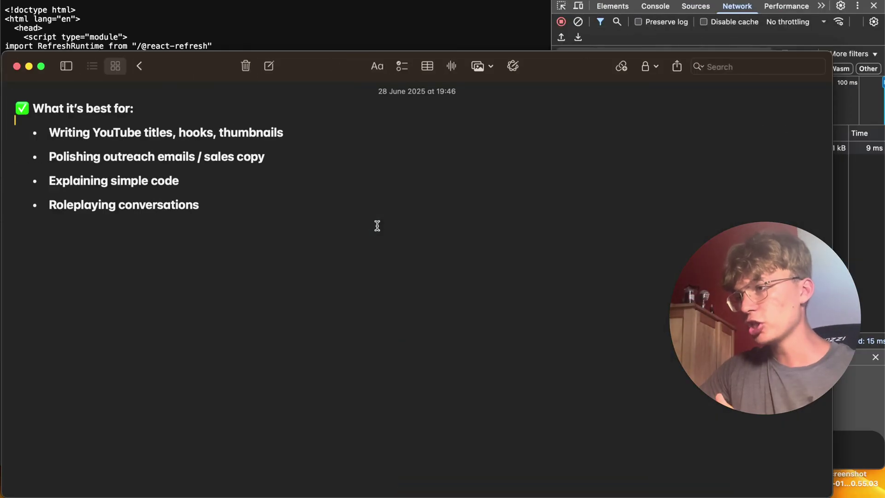
{"action": "left_click_drag", "start_coordinate": [208, 77], "coordinate": [217, 4]}
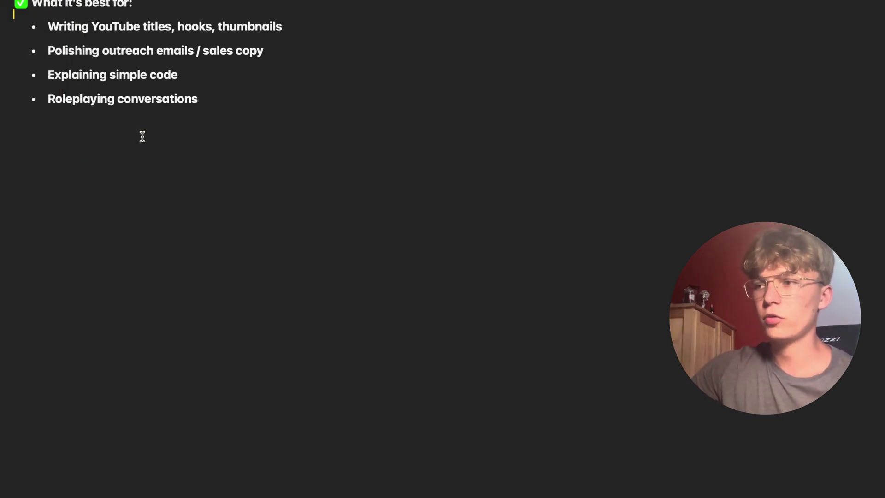
Swipe from Notes over to ChatGPT and start a voice-mode conversation
{"action": "key", "text": "ctrl+Right"}
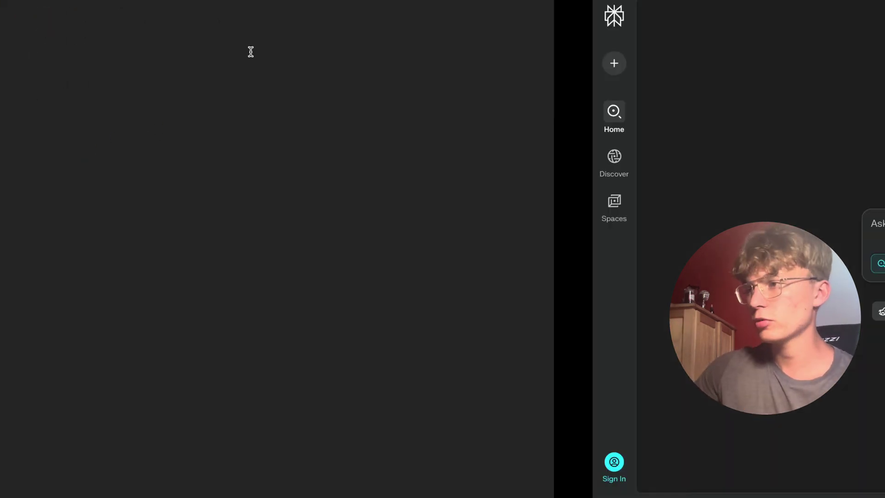
{"action": "key", "text": "ctrl+Right"}
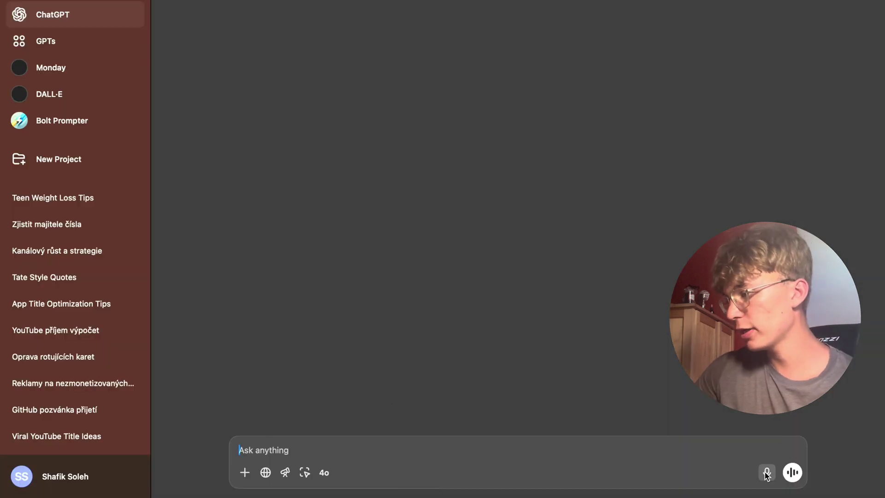
{"action": "left_click", "coordinate": [792, 472]}
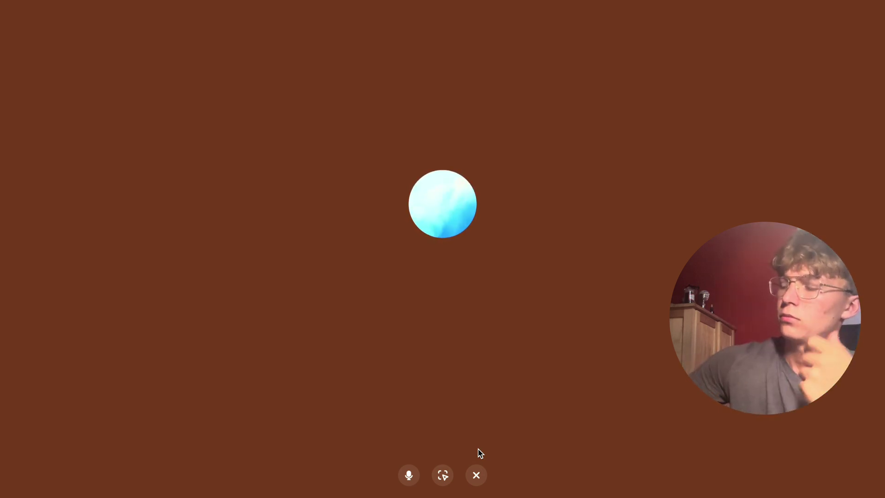
Close ChatGPT's voice mode to end the conversation
{"action": "left_click", "coordinate": [475, 476]}
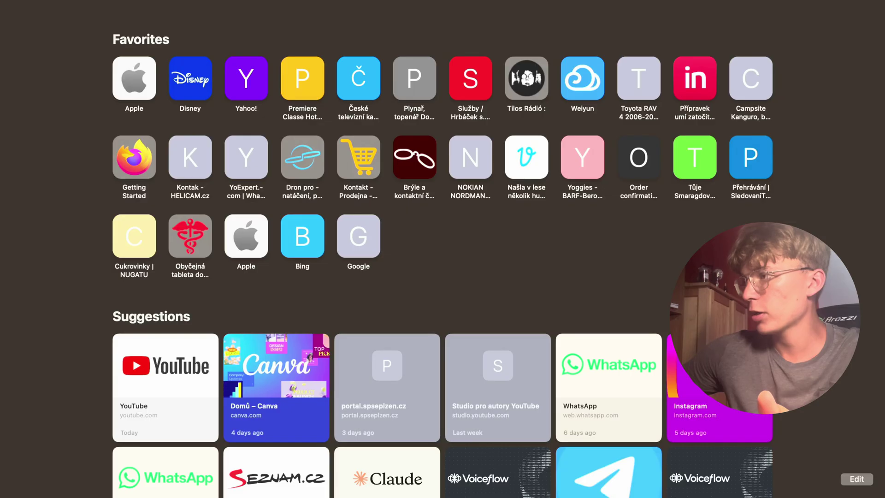
Load the Google homepage from Safari's address bar
{"action": "left_click", "coordinate": [548, 6]}
{"action": "type", "text": "google"}
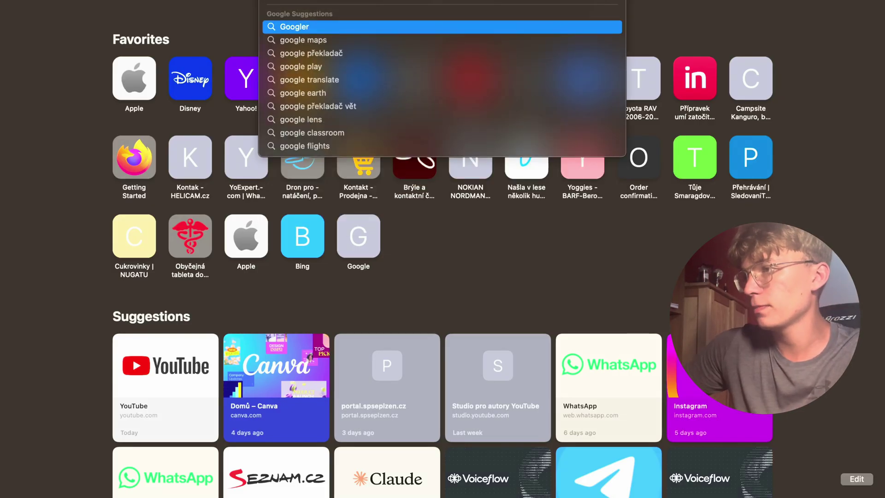
{"action": "key", "text": "Escape"}
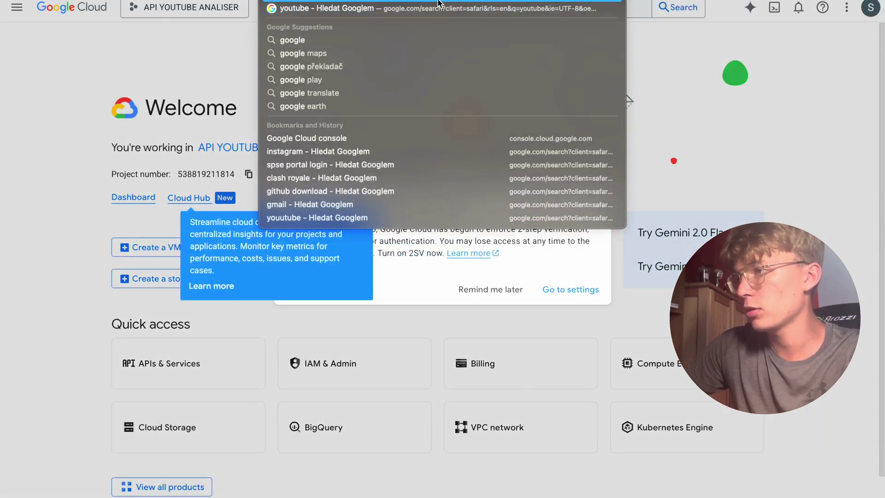
{"action": "key", "text": "Return"}
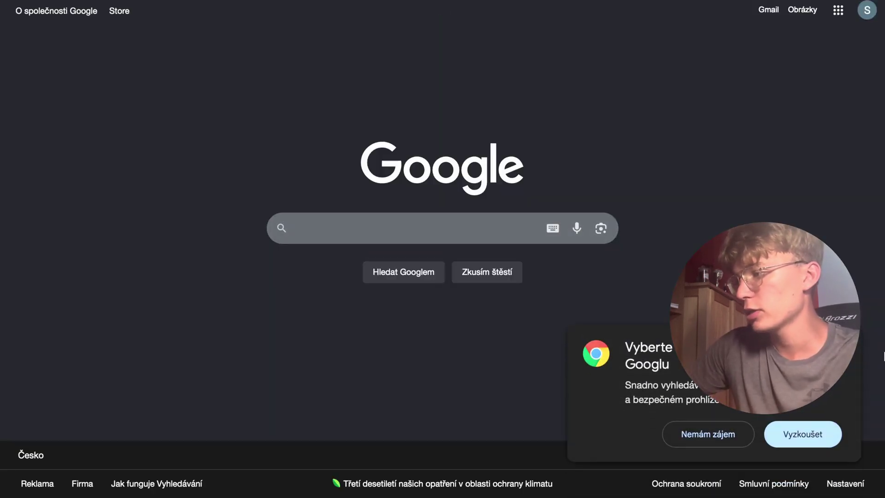
Search Google for 'Who is' followed by the presenter's name
{"action": "left_click", "coordinate": [702, 445]}
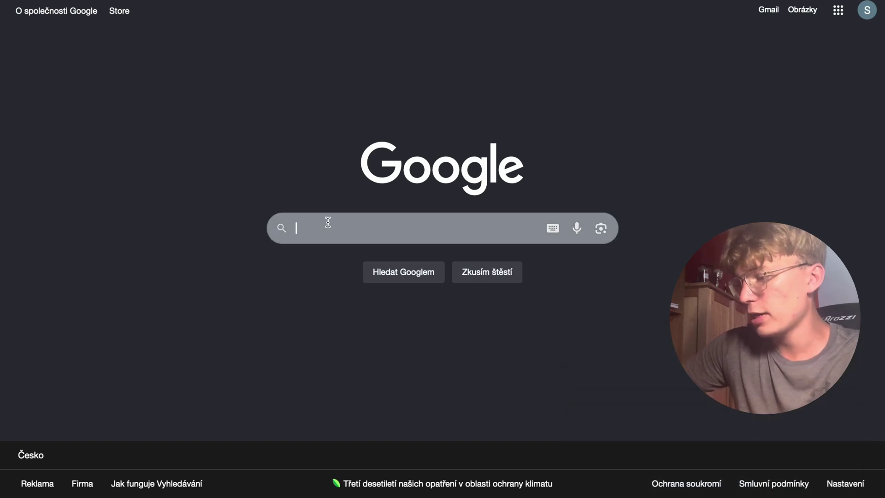
{"action": "type", "text": "Who is Shafik Soleh"}
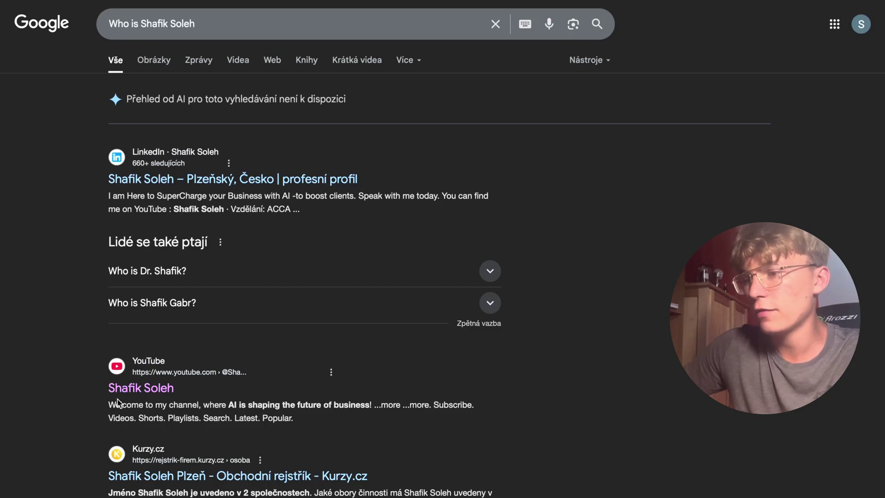
{"action": "scroll", "coordinate": [139, 398], "scroll_direction": "down", "scroll_amount": 2}
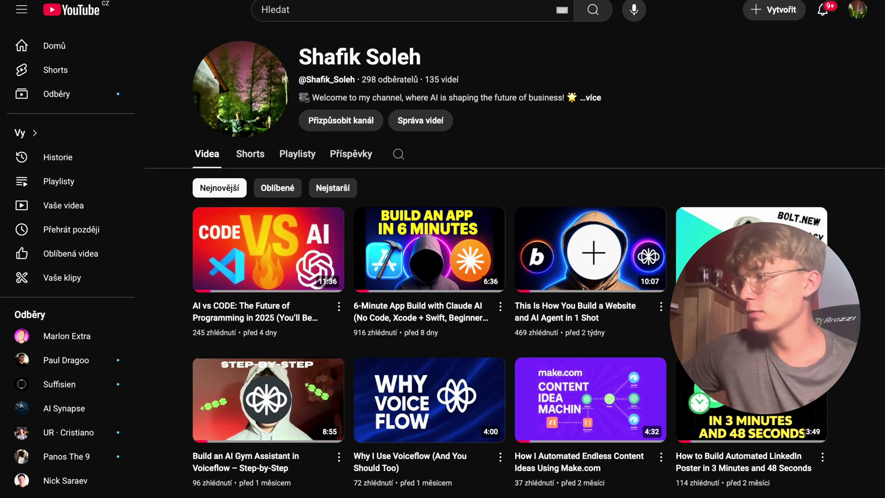
Open perplexity.ai with the query and close the sign-up prompt covering the answer
{"action": "key", "text": "super+t"}
{"action": "type", "text": "perplexity"}
{"action": "key", "text": "Return"}
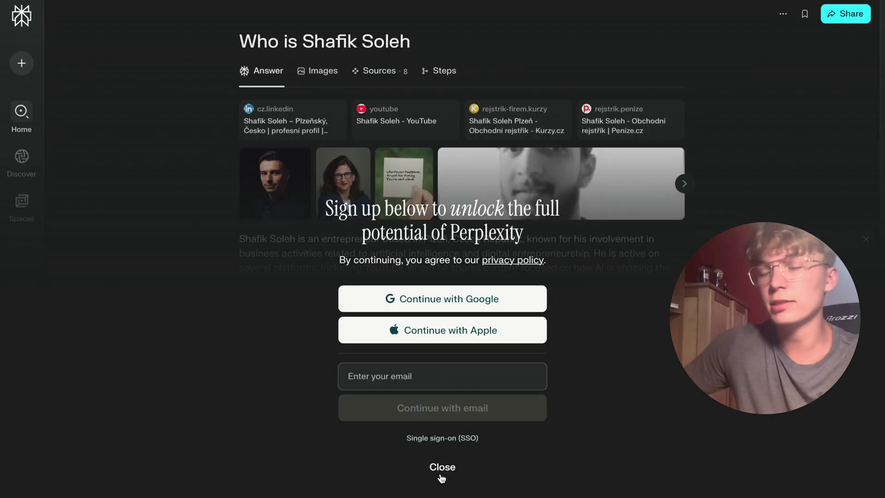
{"action": "left_click", "coordinate": [437, 467]}
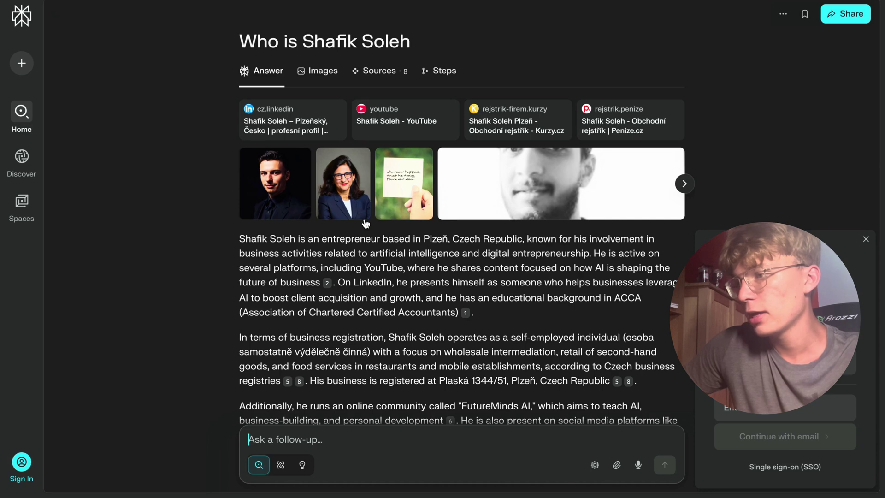
Read through the sourced answer, highlighting the sentence about the business registration
{"action": "scroll", "coordinate": [456, 159], "scroll_direction": "down", "scroll_amount": 3}
{"action": "scroll", "coordinate": [364, 220], "scroll_direction": "up", "scroll_amount": 2}
{"action": "scroll", "coordinate": [364, 220], "scroll_direction": "up", "scroll_amount": 1}
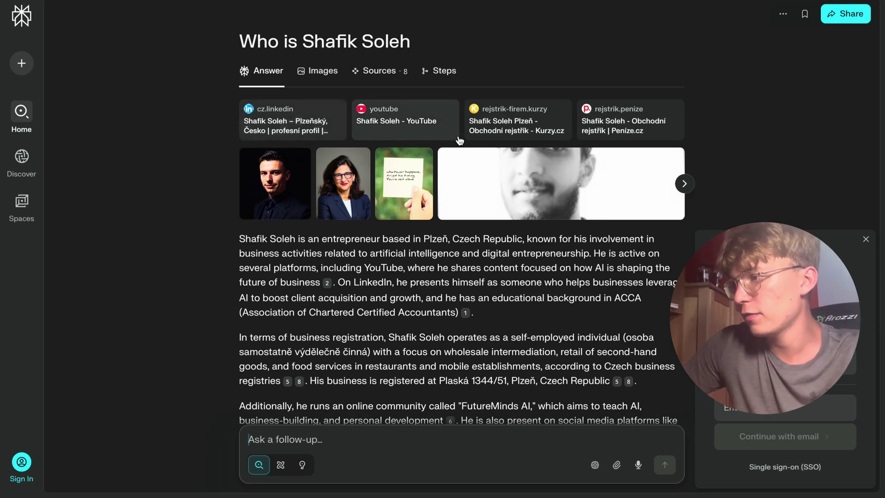
{"action": "scroll", "coordinate": [351, 306], "scroll_direction": "down", "scroll_amount": 2}
{"action": "scroll", "coordinate": [350, 305], "scroll_direction": "down", "scroll_amount": 5}
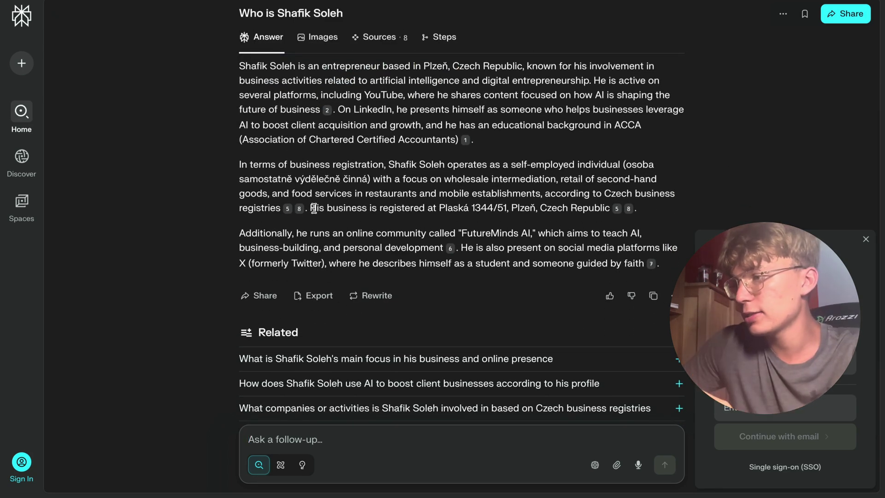
{"action": "left_click_drag", "start_coordinate": [314, 208], "coordinate": [602, 208]}
{"action": "scroll", "coordinate": [234, 101], "scroll_direction": "up", "scroll_amount": 2}
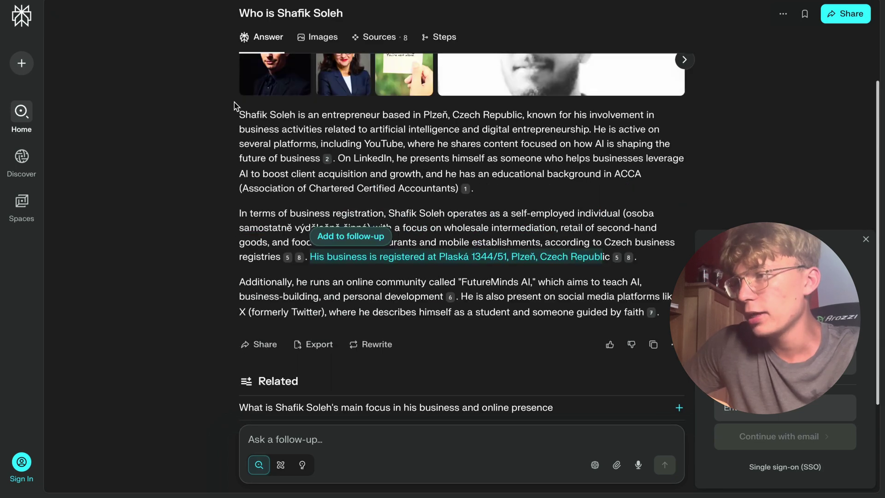
{"action": "scroll", "coordinate": [245, 127], "scroll_direction": "down", "scroll_amount": 1}
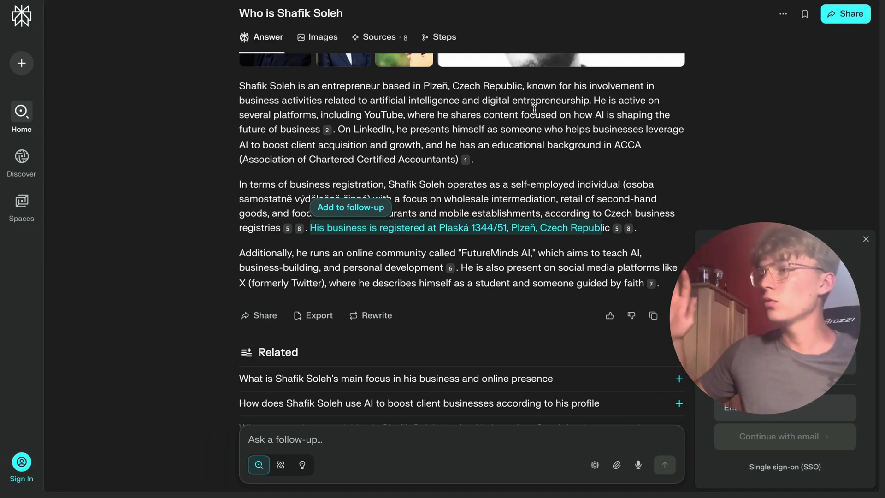
{"action": "scroll", "coordinate": [534, 109], "scroll_direction": "down", "scroll_amount": 3}
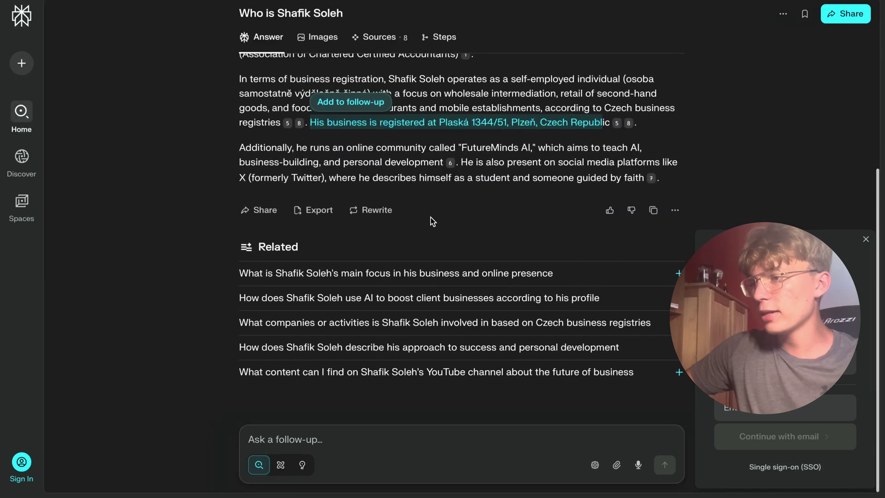
{"action": "left_click", "coordinate": [314, 438]}
{"action": "type", "text": "What vi"}
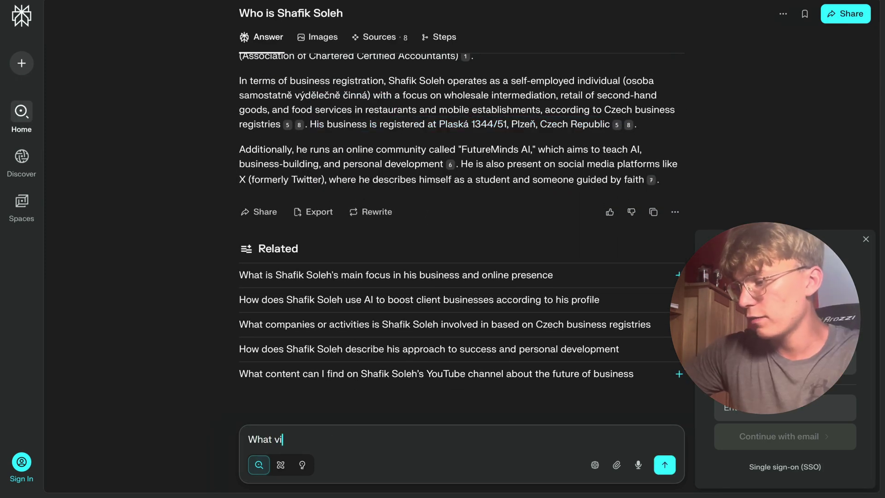
{"action": "type", "text": "deos does he make and are they foo"}
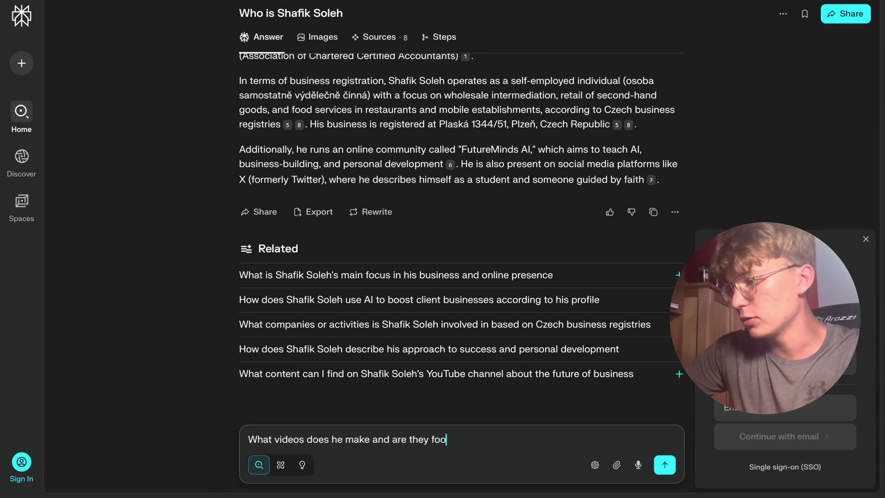
{"action": "key", "text": "BackSpace"}
{"action": "key", "text": "BackSpace"}
{"action": "key", "text": "BackSpace"}
{"action": "type", "text": "good ?"}
{"action": "key", "text": "Return"}
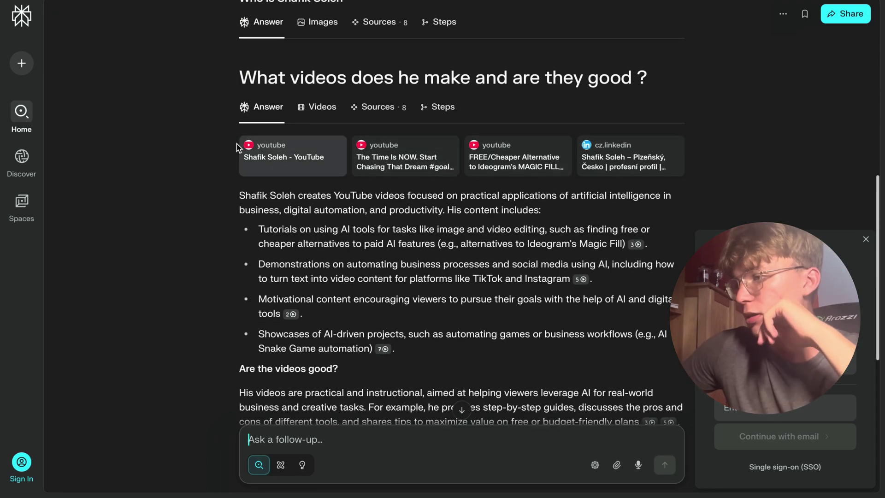
{"action": "scroll", "coordinate": [275, 196], "scroll_direction": "down", "scroll_amount": 1}
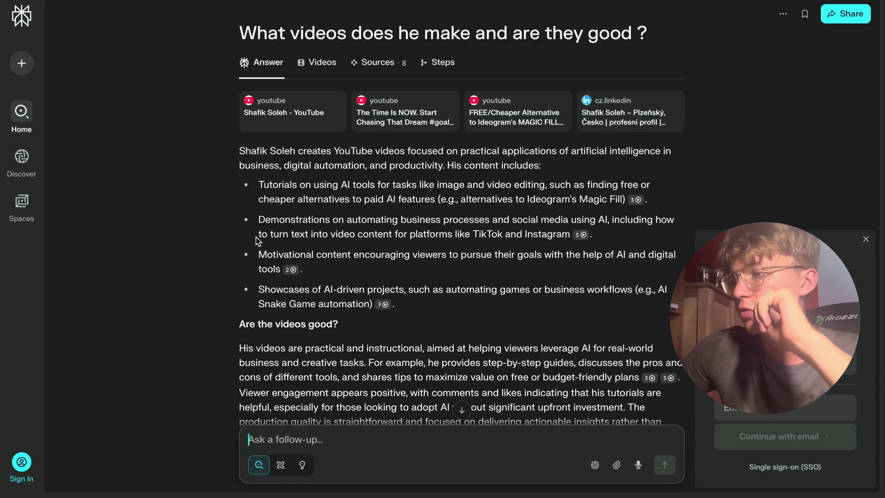
{"action": "scroll", "coordinate": [281, 311], "scroll_direction": "down", "scroll_amount": 1}
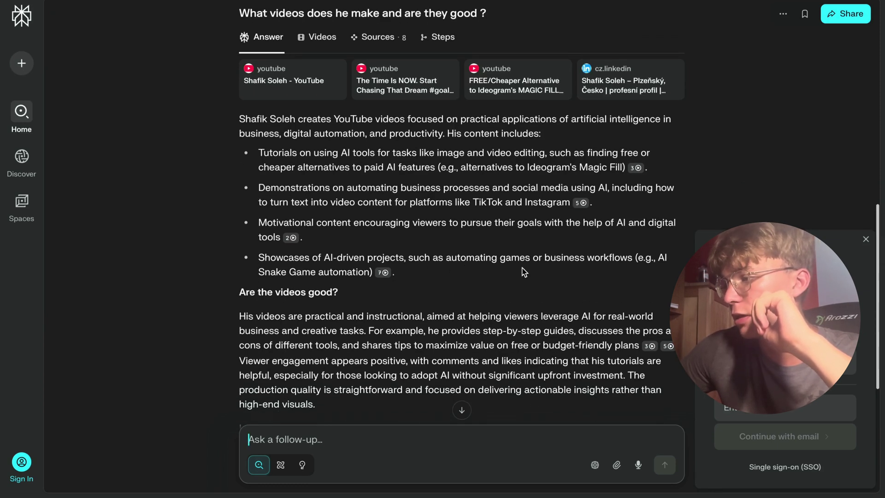
{"action": "left_click_drag", "start_coordinate": [499, 258], "coordinate": [530, 259]}
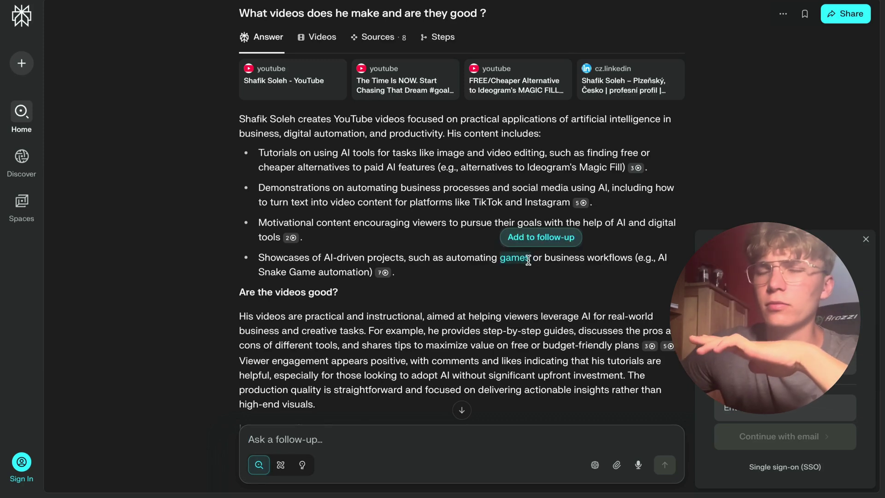
{"action": "left_click", "coordinate": [528, 295]}
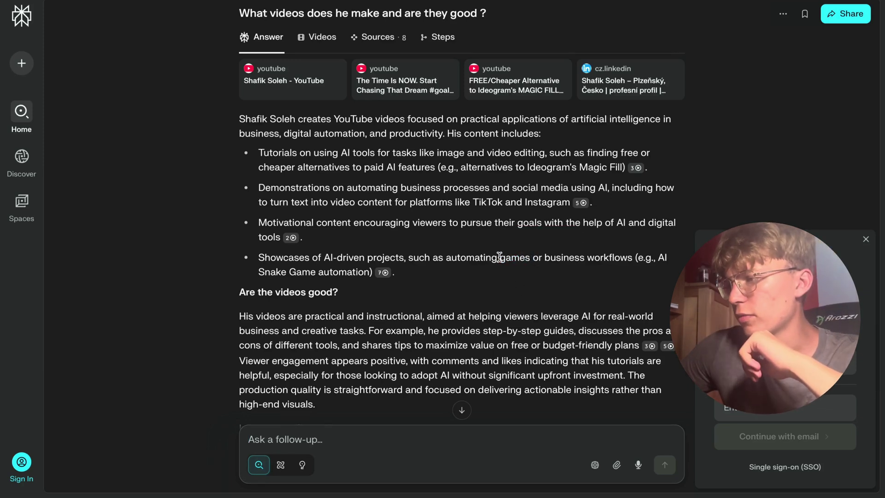
{"action": "left_click_drag", "start_coordinate": [499, 256], "coordinate": [528, 261]}
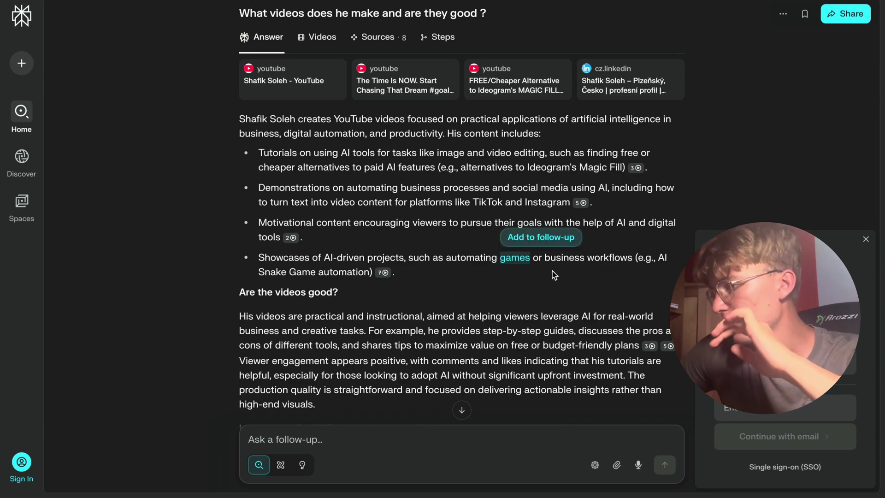
{"action": "scroll", "coordinate": [493, 315], "scroll_direction": "down", "scroll_amount": 2}
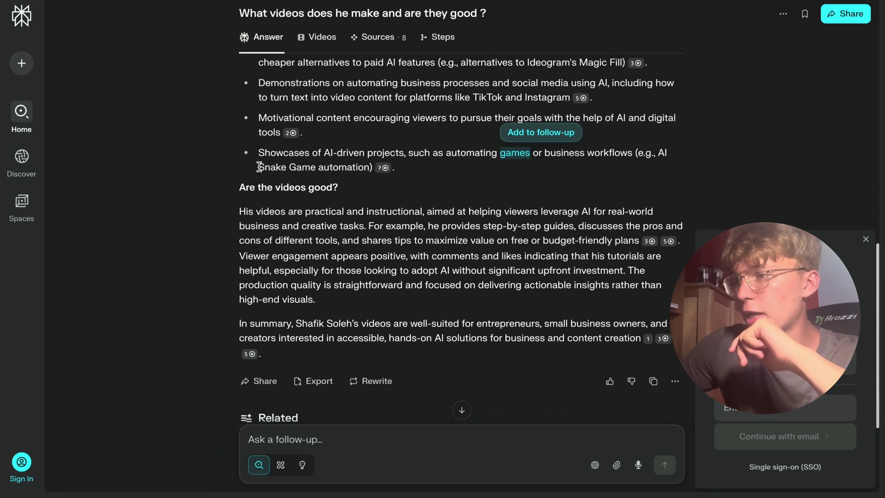
{"action": "left_click_drag", "start_coordinate": [259, 167], "coordinate": [394, 169]}
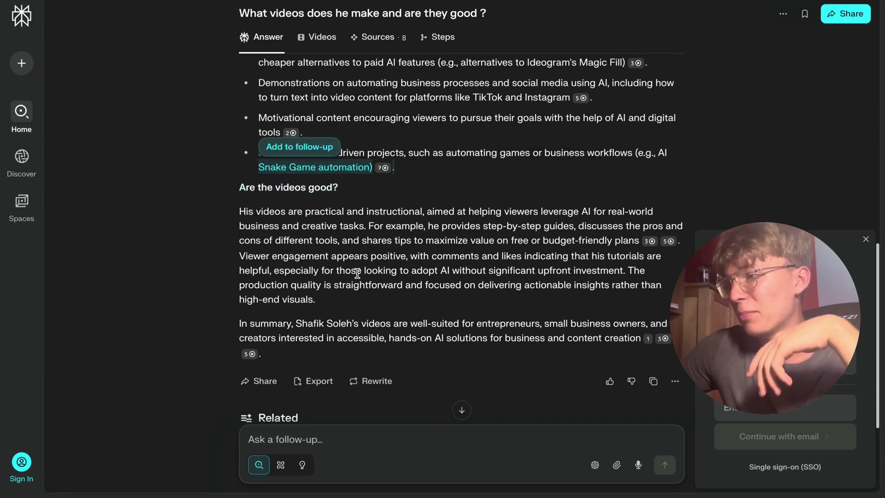
{"action": "left_click", "coordinate": [367, 182]}
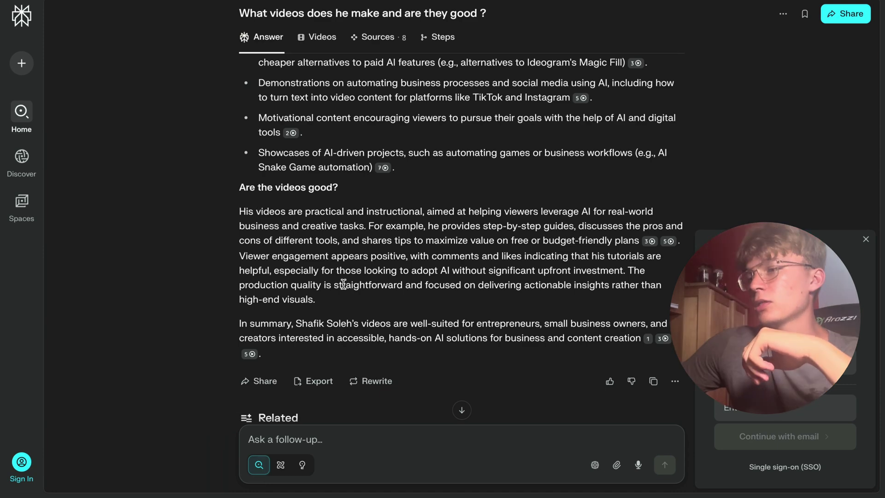
{"action": "scroll", "coordinate": [336, 330], "scroll_direction": "down", "scroll_amount": 4}
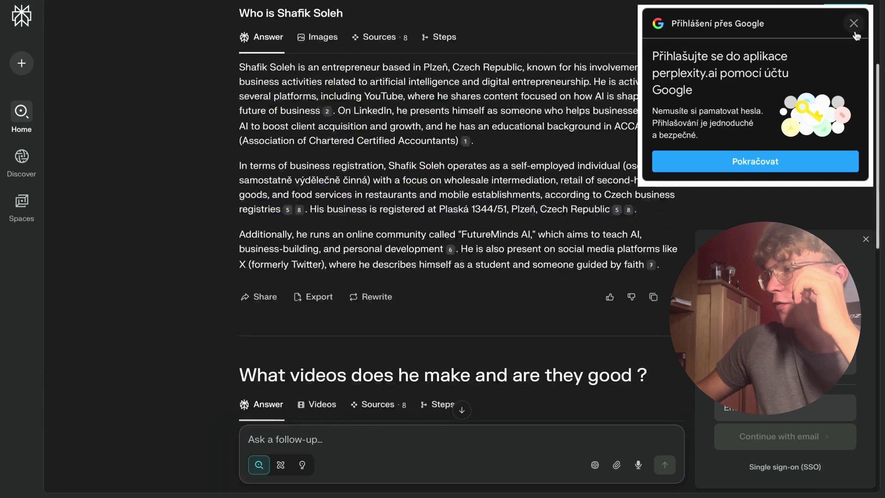
Close the Google sign-in popup in the top-right corner
{"action": "left_click", "coordinate": [853, 25]}
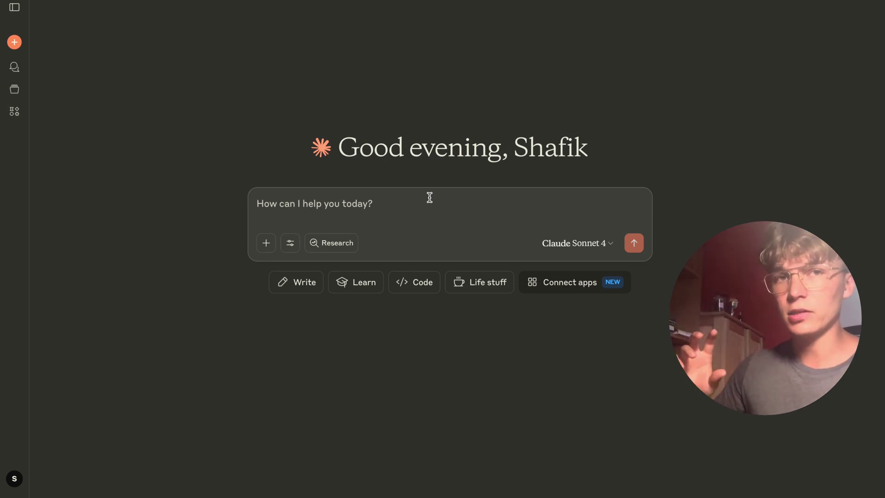
Open the past-chats list and select the 'JavaScript Code Debugging' conversation
{"action": "left_click", "coordinate": [15, 68]}
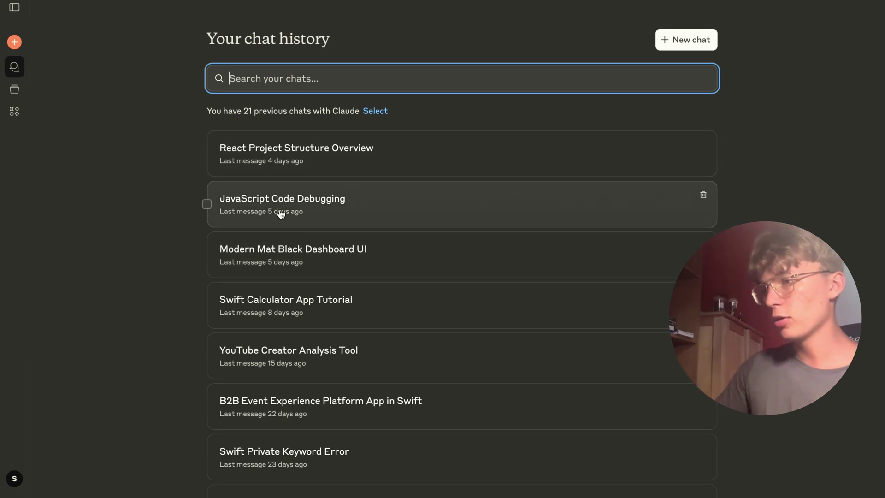
{"action": "mouse_move", "coordinate": [281, 213]}
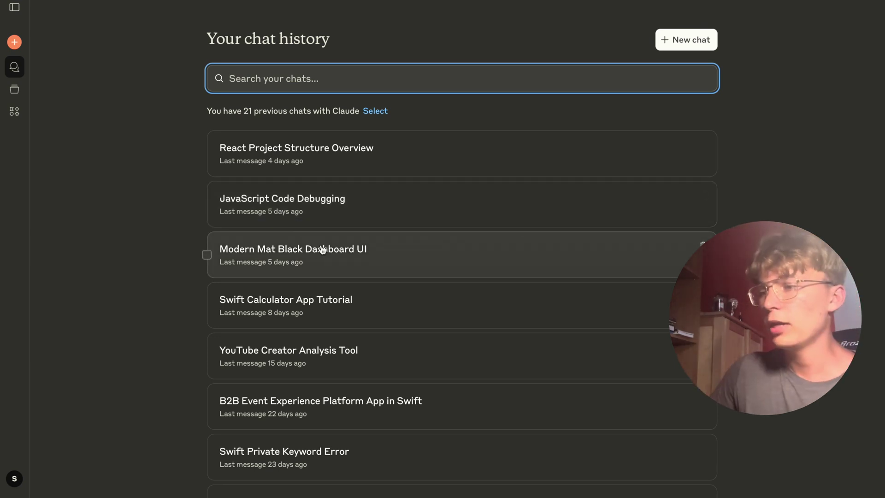
{"action": "left_click", "coordinate": [289, 219]}
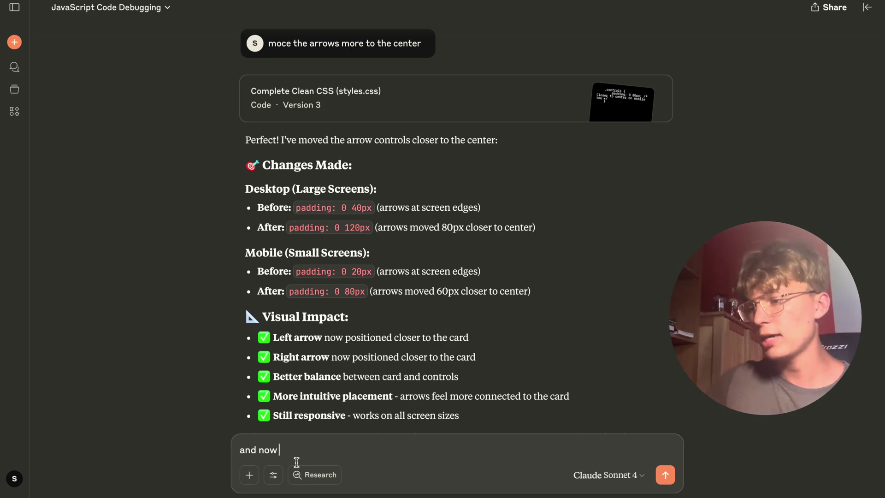
Clear the 'and now' draft from the message box and scroll back up the chat
{"action": "key", "text": "ctrl+a"}
{"action": "key", "text": "BackSpace"}
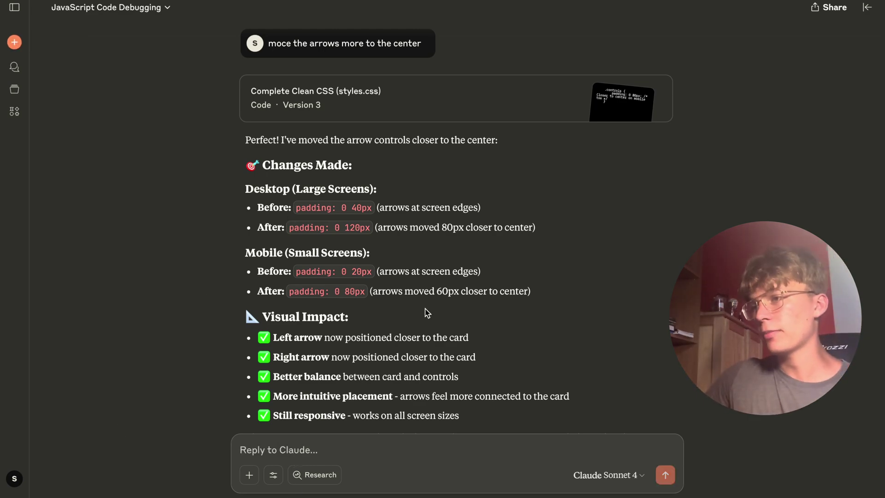
{"action": "scroll", "coordinate": [424, 309], "scroll_direction": "down", "scroll_amount": 2}
{"action": "scroll", "coordinate": [401, 236], "scroll_direction": "up", "scroll_amount": 20}
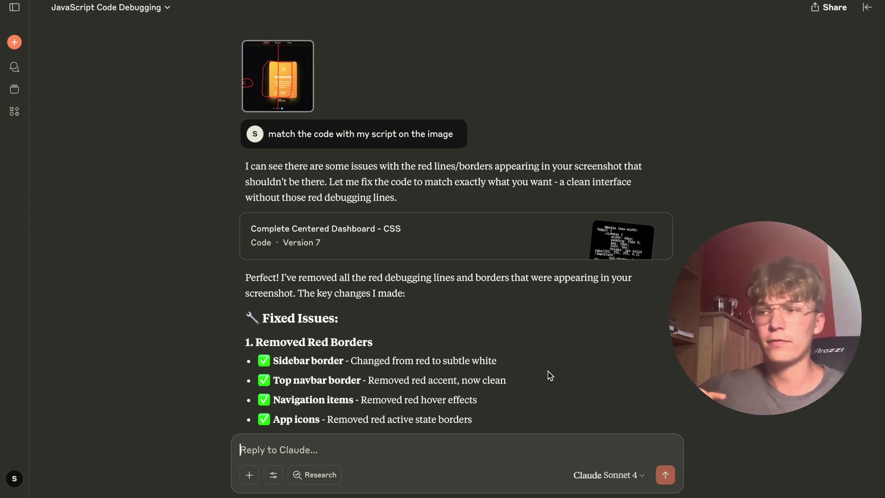
{"action": "scroll", "coordinate": [477, 238], "scroll_direction": "up", "scroll_amount": 2}
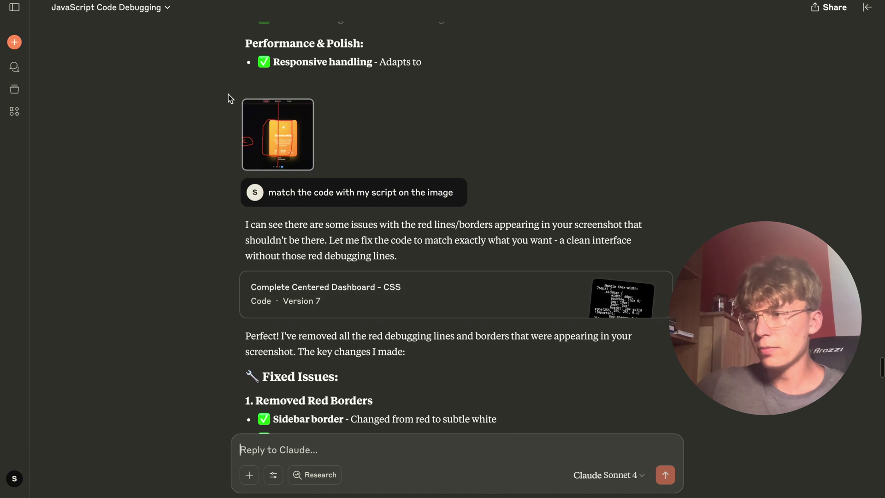
{"action": "left_click", "coordinate": [268, 142]}
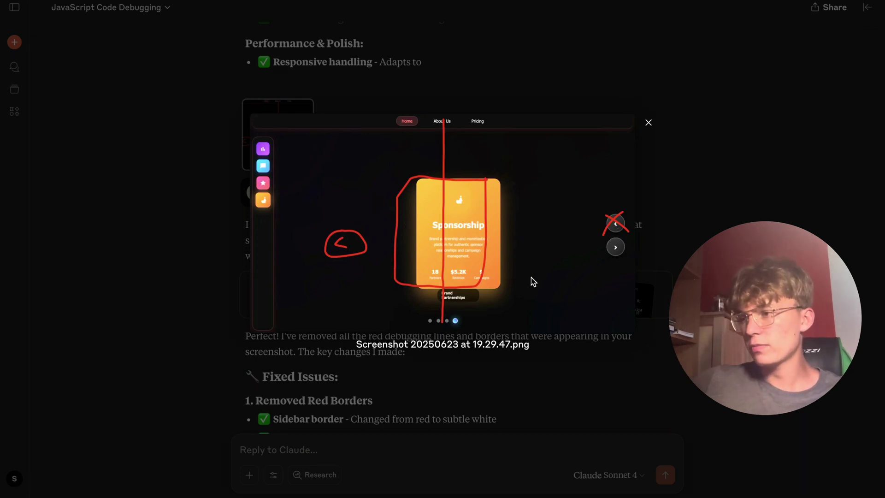
{"action": "left_click", "coordinate": [648, 122]}
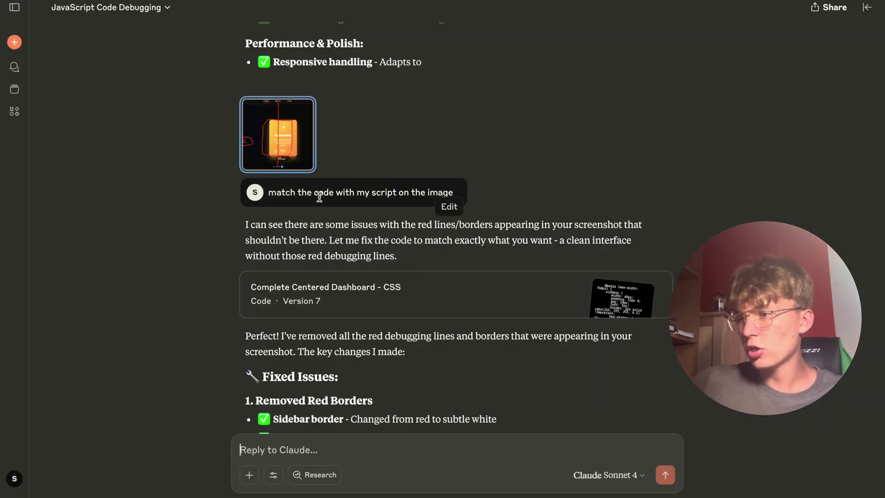
{"action": "scroll", "coordinate": [253, 223], "scroll_direction": "down", "scroll_amount": 6}
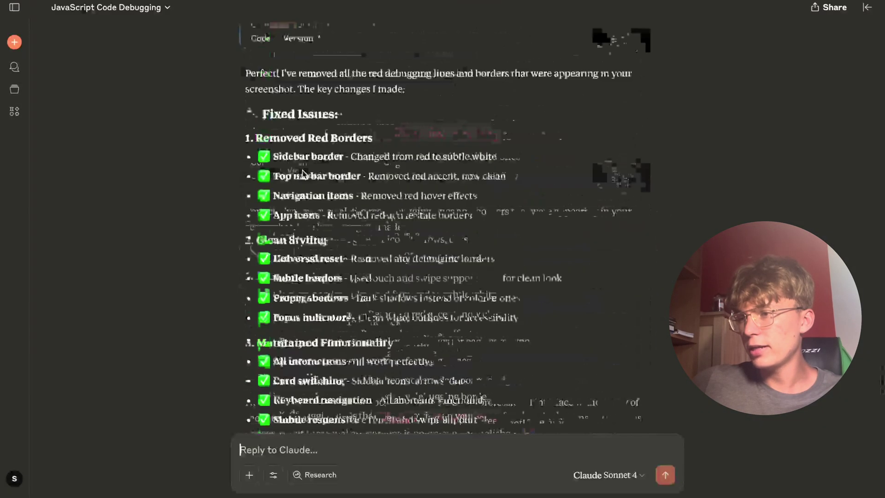
{"action": "scroll", "coordinate": [303, 174], "scroll_direction": "up", "scroll_amount": 6}
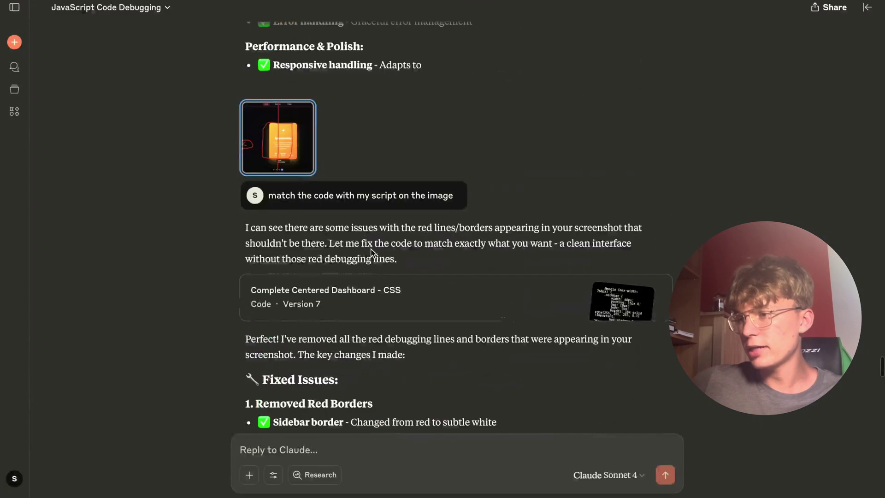
Open the Version 7 'Complete Centered Dashboard - CSS' artifact and scroll through its code
{"action": "left_click", "coordinate": [464, 313]}
{"action": "scroll", "coordinate": [651, 242], "scroll_direction": "down", "scroll_amount": 15}
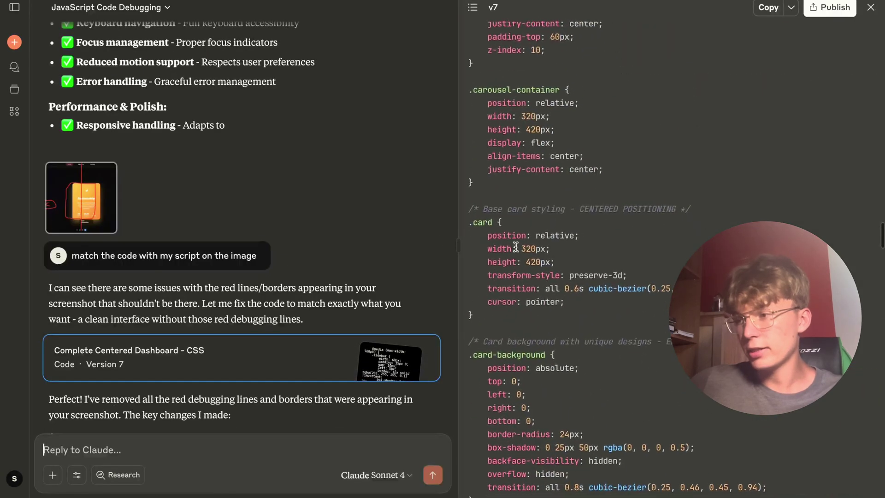
{"action": "scroll", "coordinate": [355, 253], "scroll_direction": "down", "scroll_amount": 3}
{"action": "scroll", "coordinate": [355, 253], "scroll_direction": "up", "scroll_amount": 20}
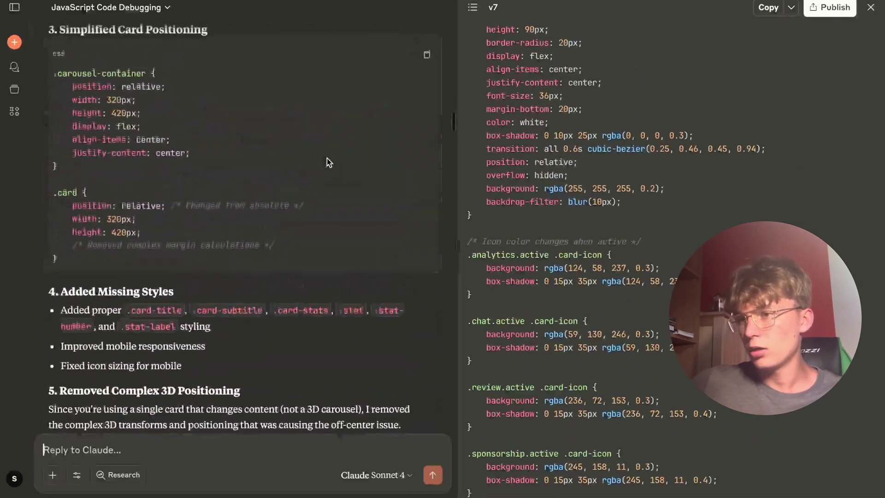
{"action": "scroll", "coordinate": [326, 163], "scroll_direction": "down", "scroll_amount": 3}
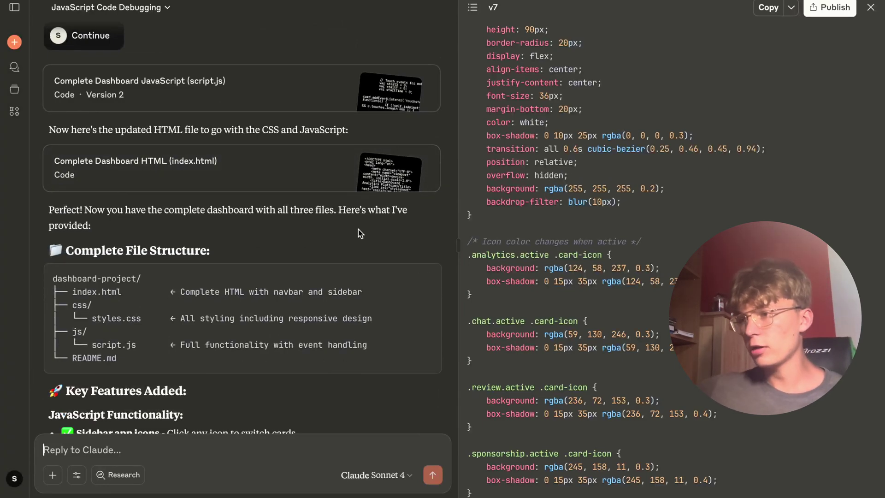
{"action": "scroll", "coordinate": [358, 229], "scroll_direction": "down", "scroll_amount": 15}
{"action": "scroll", "coordinate": [253, 250], "scroll_direction": "down", "scroll_amount": 20}
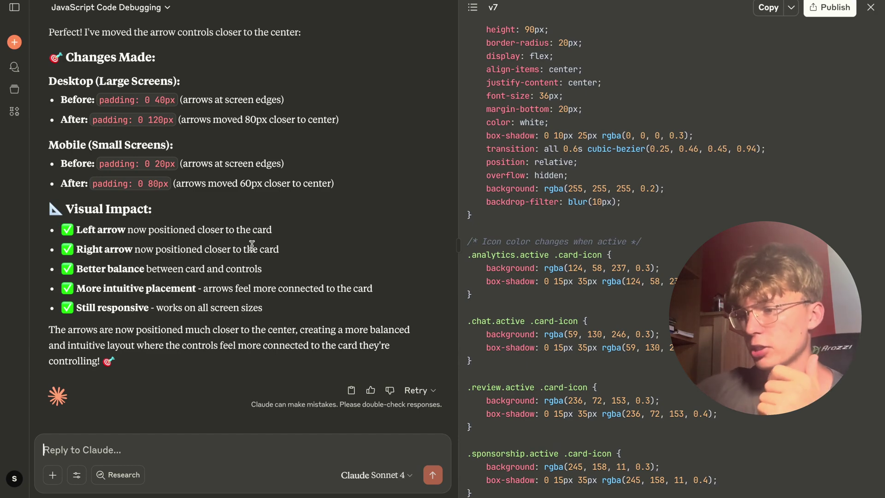
{"action": "scroll", "coordinate": [125, 254], "scroll_direction": "up", "scroll_amount": 15}
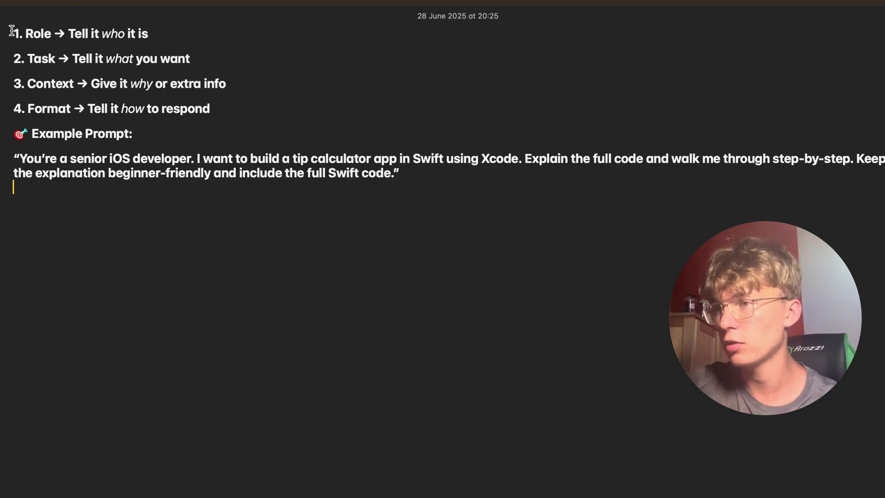
{"action": "left_click_drag", "start_coordinate": [14, 32], "coordinate": [183, 28]}
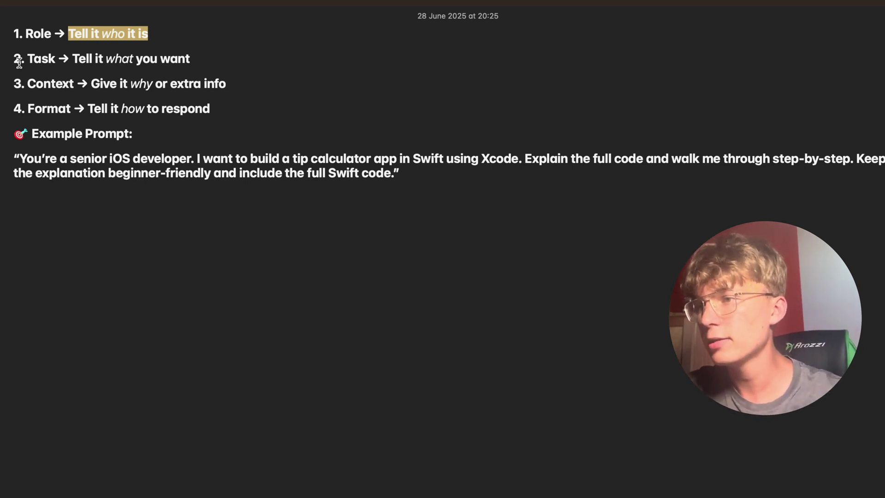
{"action": "left_click_drag", "start_coordinate": [28, 62], "coordinate": [143, 60]}
{"action": "key", "text": "super+z"}
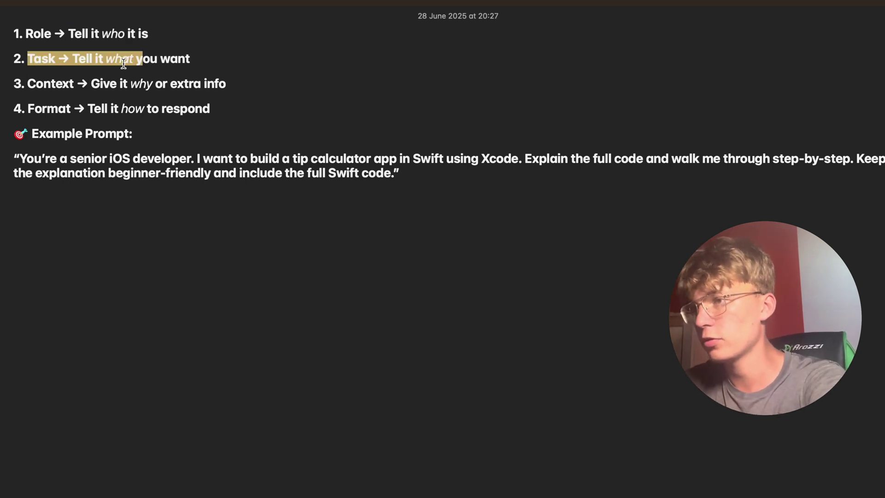
{"action": "left_click", "coordinate": [304, 77]}
{"action": "mouse_move", "coordinate": [1, 121]}
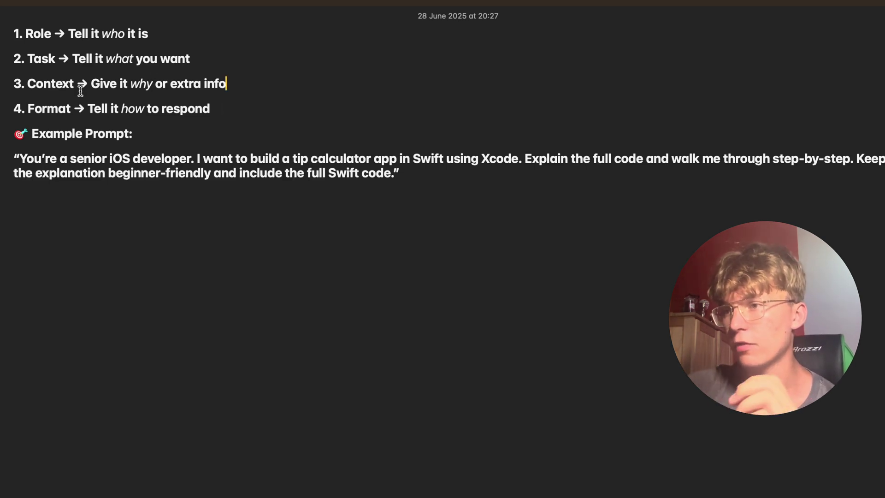
{"action": "left_click_drag", "start_coordinate": [27, 60], "coordinate": [47, 62]}
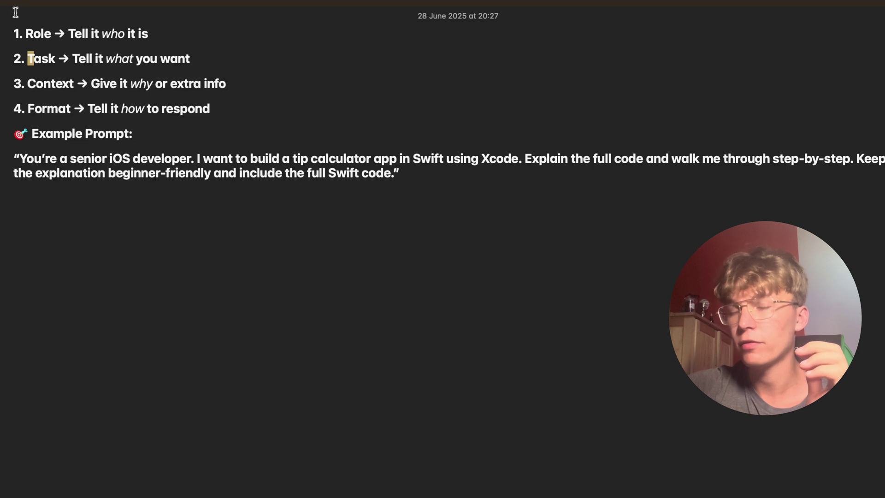